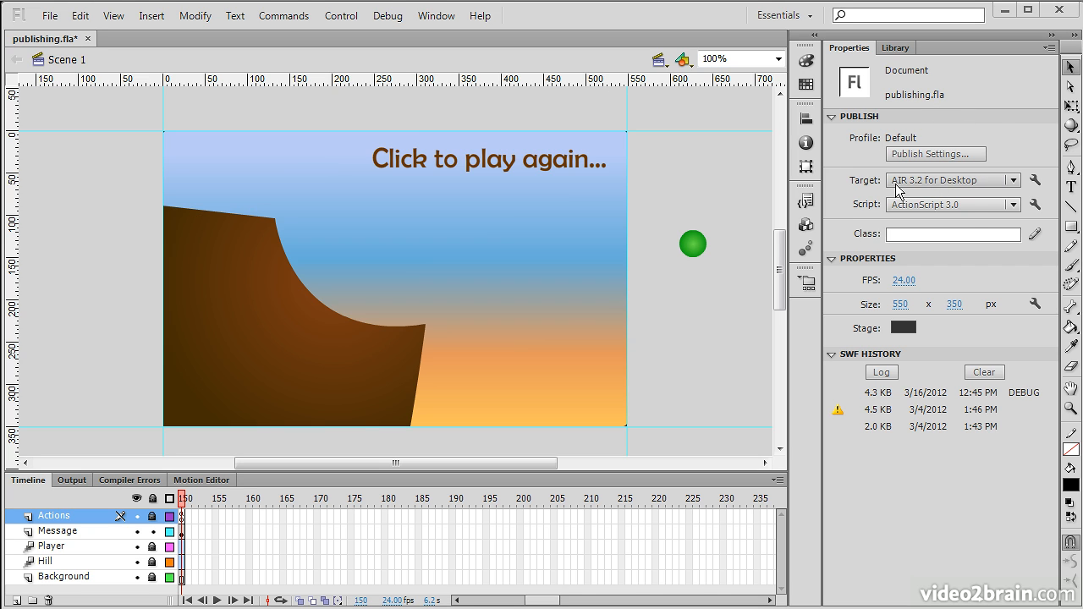
- Open the AIR 3.2 for Desktop settings for publishing.fla from the Target wrench button
{"action": "left_click", "coordinate": [1035, 181]}
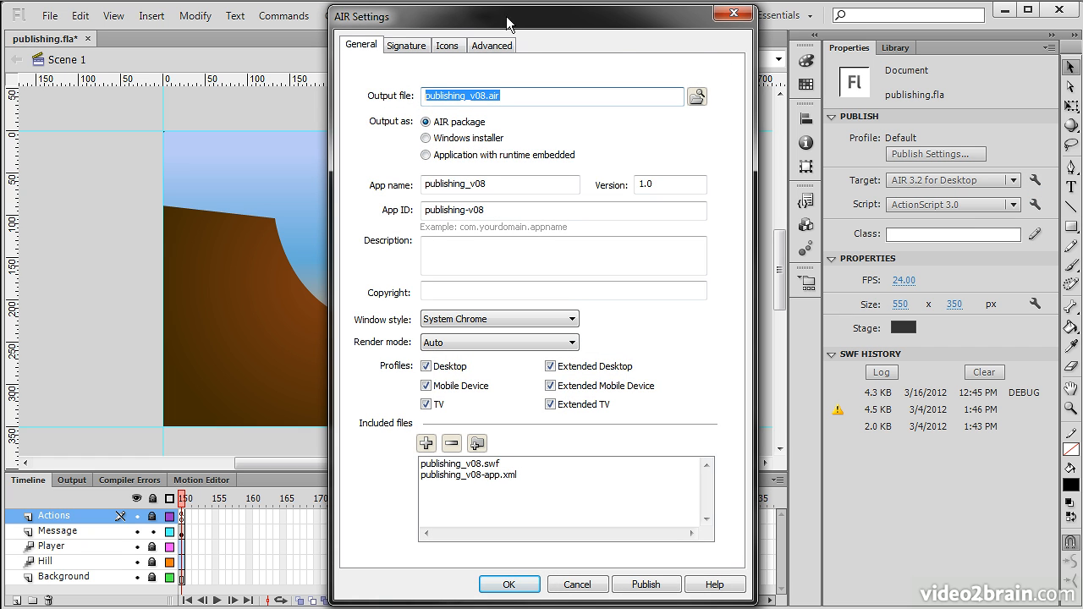
- Inspect the output file name publishing_v08.air, highlighting its _v08 suffix and .air extension
{"action": "left_click", "coordinate": [543, 97]}
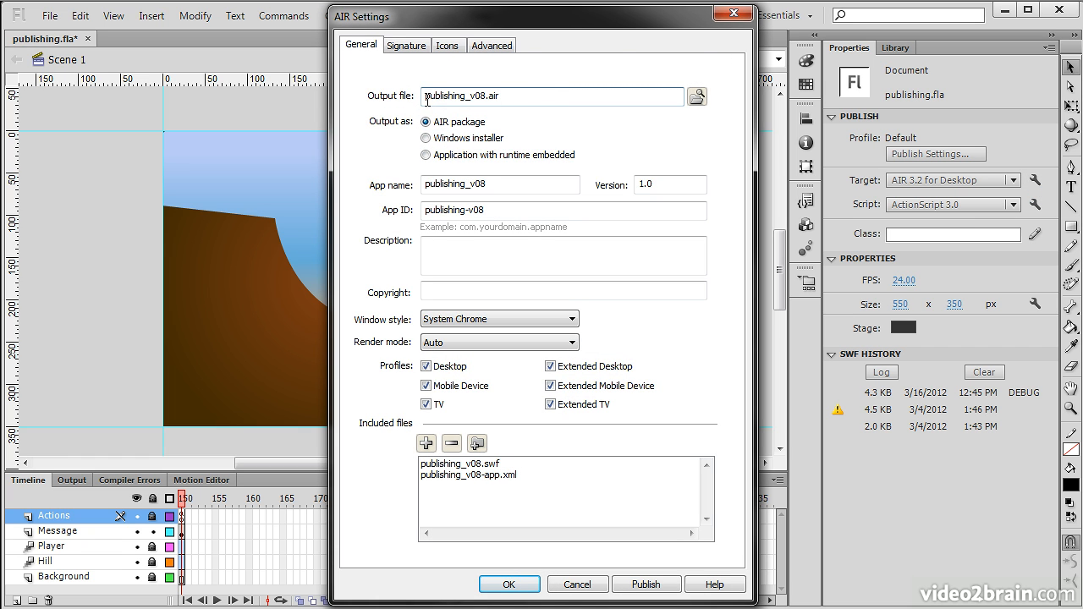
{"action": "left_click_drag", "start_coordinate": [426, 98], "coordinate": [514, 97]}
{"action": "left_click", "coordinate": [493, 96]}
{"action": "left_click_drag", "start_coordinate": [426, 96], "coordinate": [500, 96]}
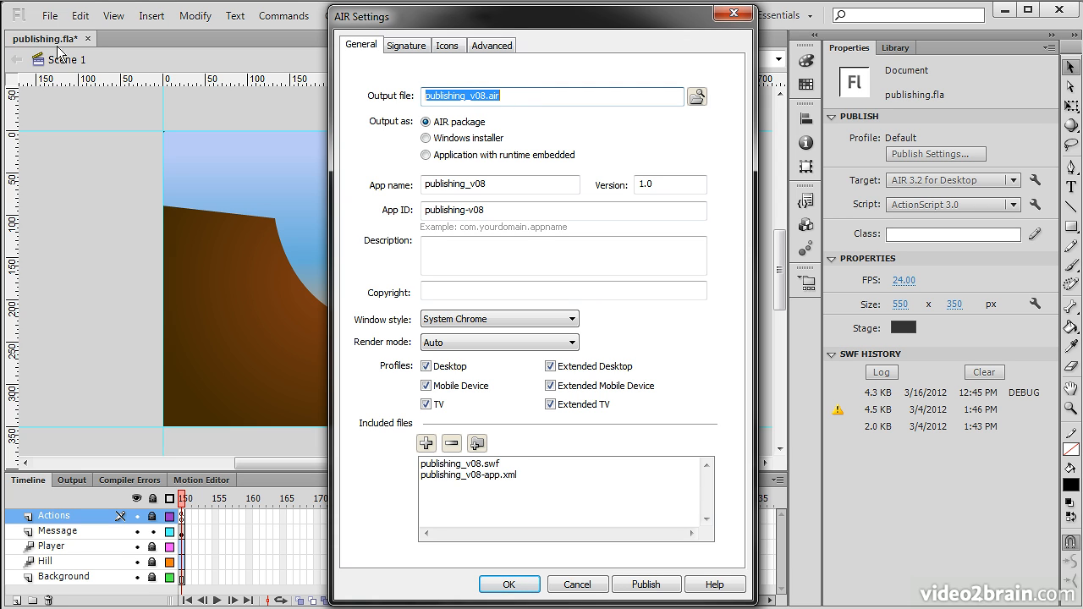
{"action": "left_click", "coordinate": [512, 97]}
{"action": "mouse_move", "coordinate": [489, 96]}
{"action": "left_mouse_down"}
{"action": "mouse_move", "coordinate": [467, 99]}
{"action": "mouse_move", "coordinate": [535, 95]}
{"action": "mouse_move", "coordinate": [509, 96]}
{"action": "left_mouse_up"}
{"action": "left_click", "coordinate": [515, 95]}
{"action": "left_click", "coordinate": [526, 103]}
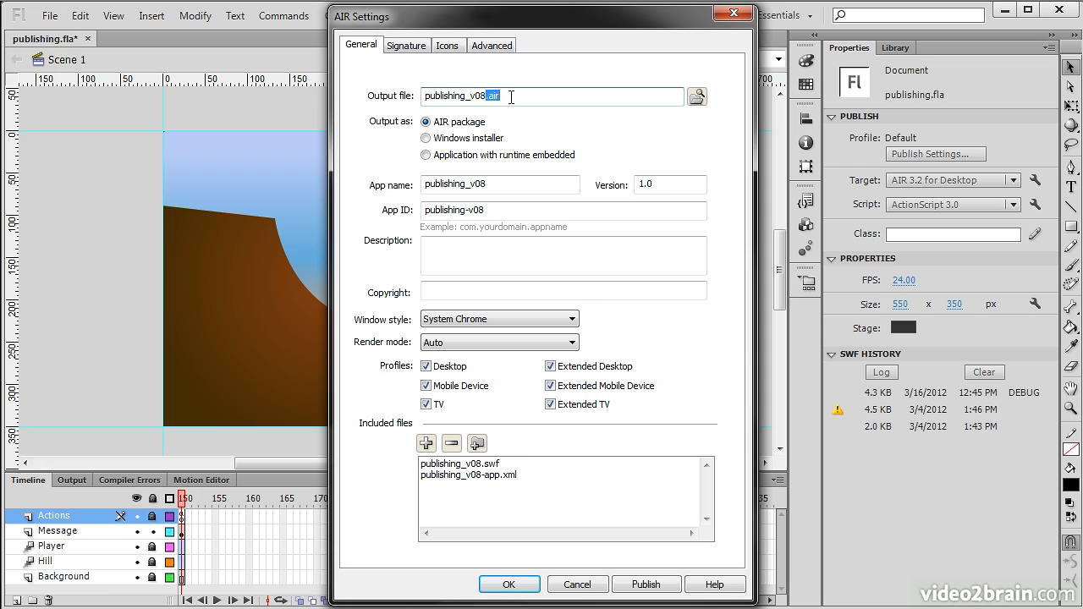
{"action": "left_click", "coordinate": [523, 98]}
- Package the output as Application with runtime embedded instead of Windows installer, giving publishing_v08.app
{"action": "left_click", "coordinate": [446, 138]}
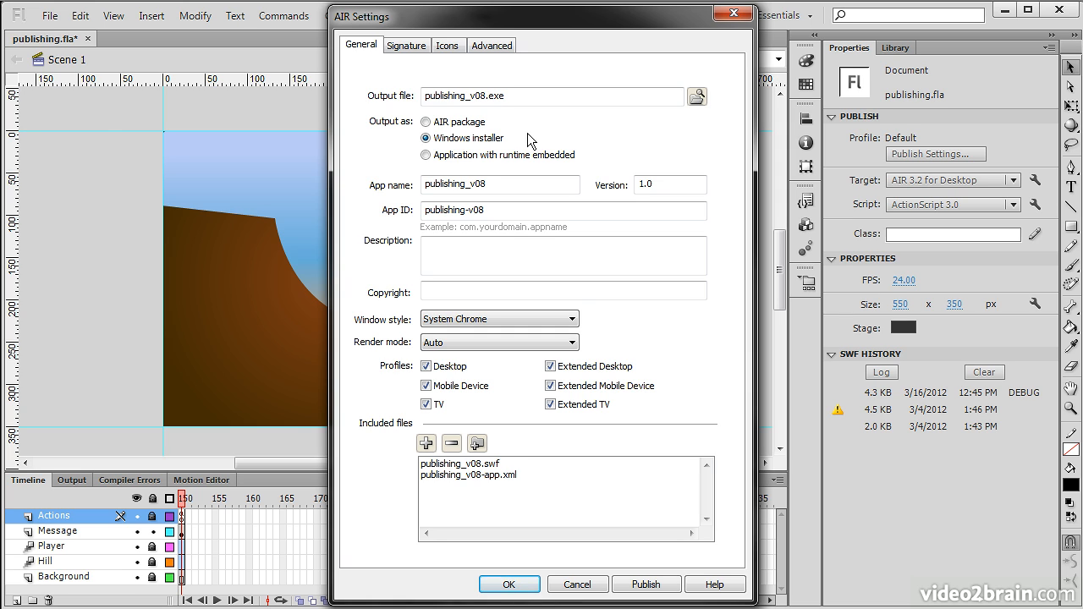
{"action": "left_click", "coordinate": [425, 155]}
{"action": "double_click", "coordinate": [508, 182]}
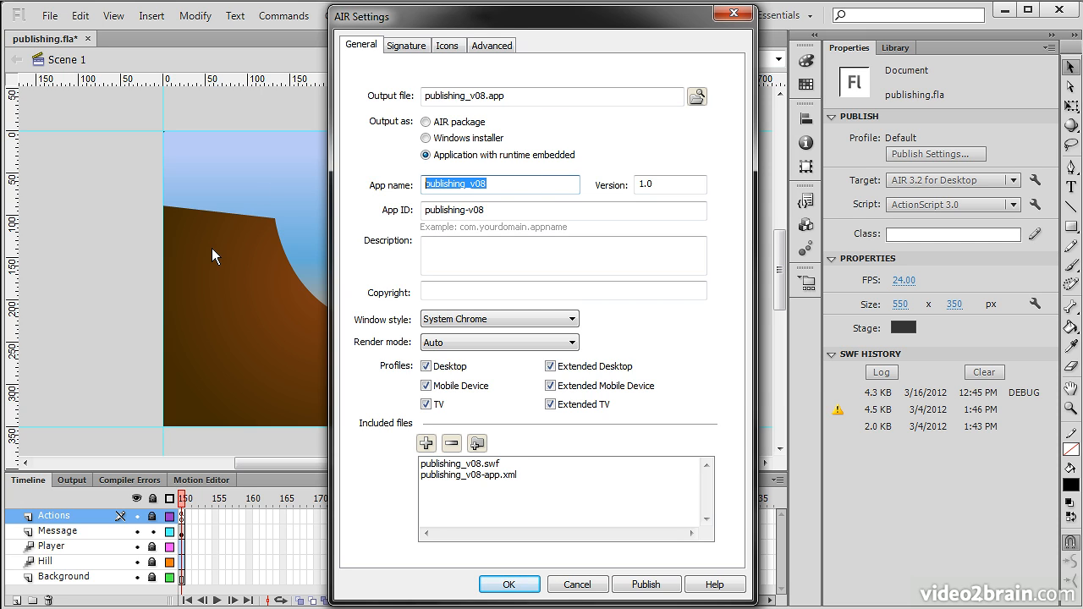
- Name the app 'Publish Example' and set its version to 0.8
{"action": "type", "text": "Publish Example"}
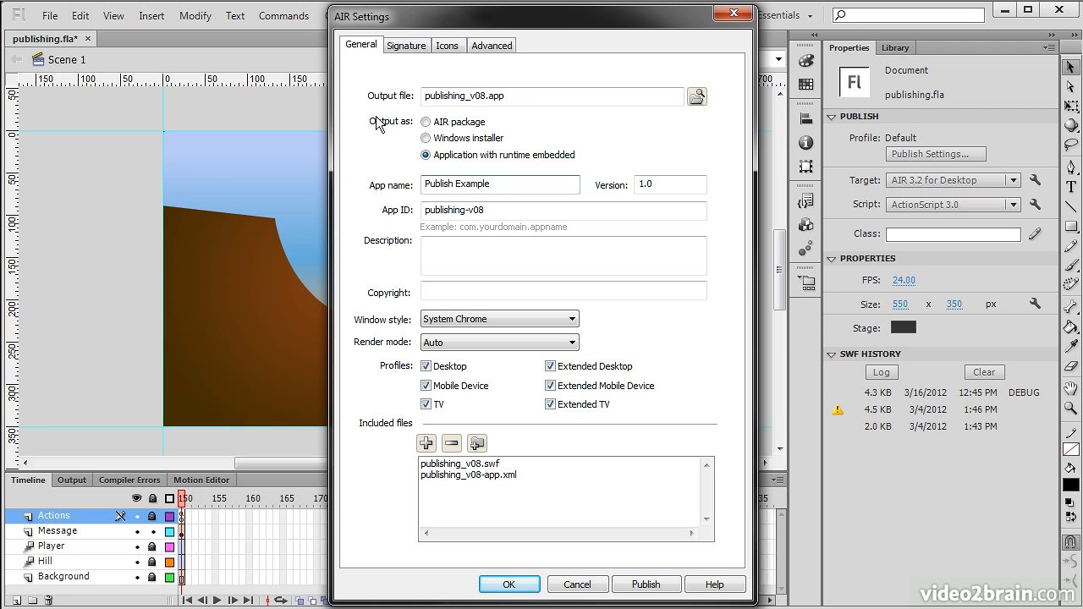
{"action": "left_click", "coordinate": [656, 186]}
{"action": "double_click", "coordinate": [645, 186]}
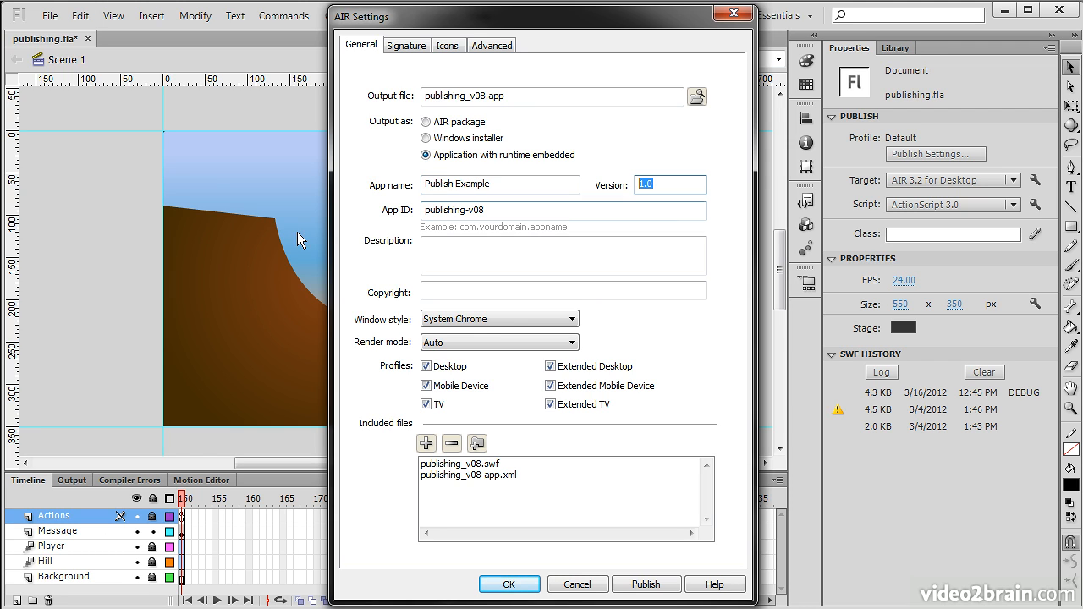
{"action": "type", "text": "0.8"}
- Replace the App ID with a reverse-domain ID ending in .PublishExample
{"action": "left_click", "coordinate": [508, 210]}
{"action": "left_click_drag", "start_coordinate": [504, 210], "coordinate": [401, 219]}
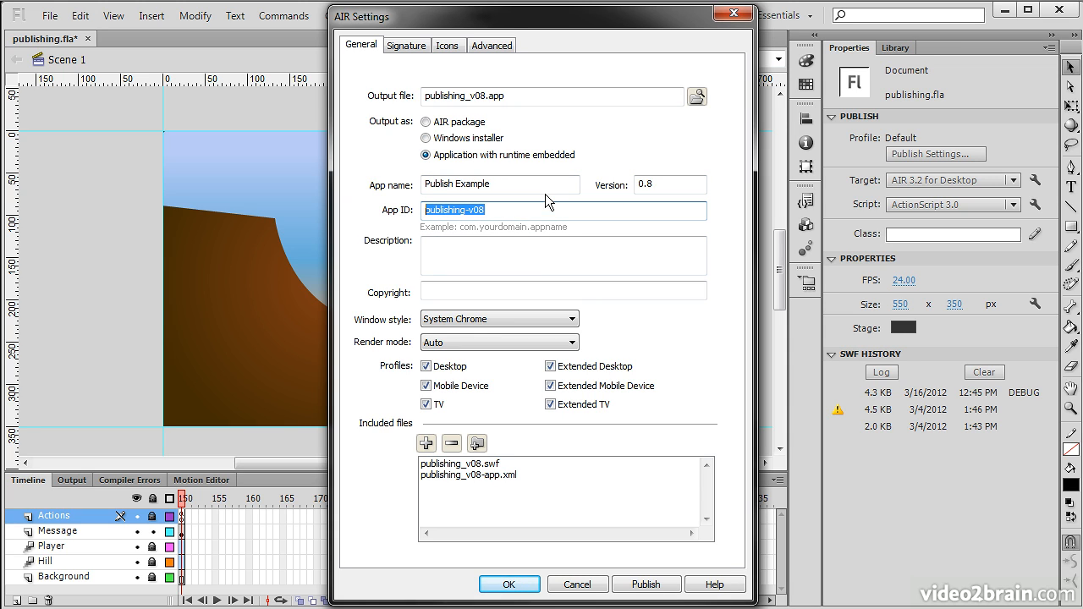
{"action": "type", "text": "com.josephlabrecque.P"}
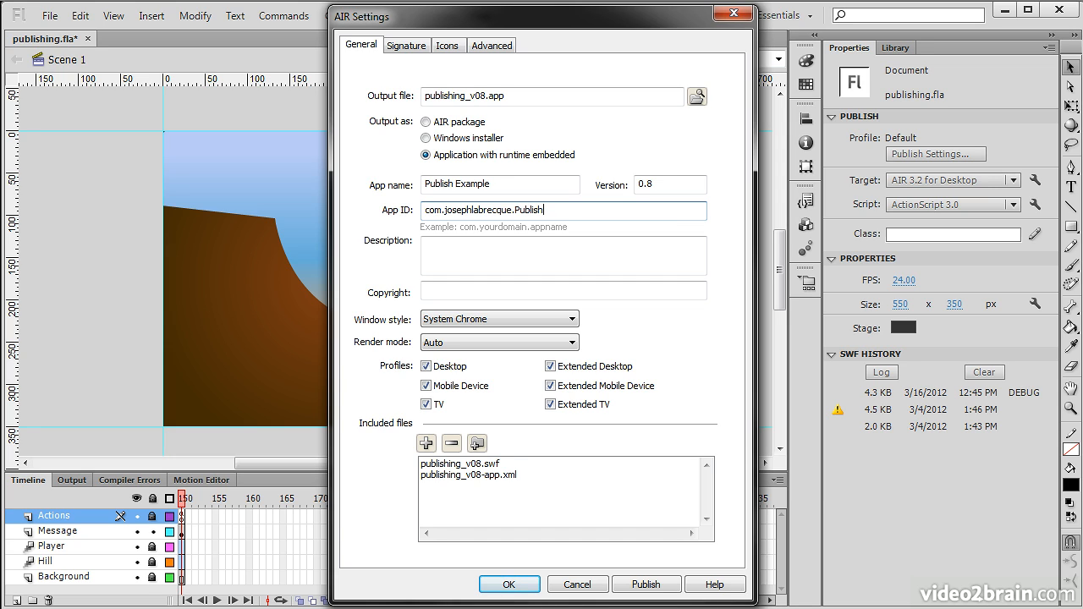
{"action": "type", "text": "ublishExample"}
{"action": "double_click", "coordinate": [606, 211]}
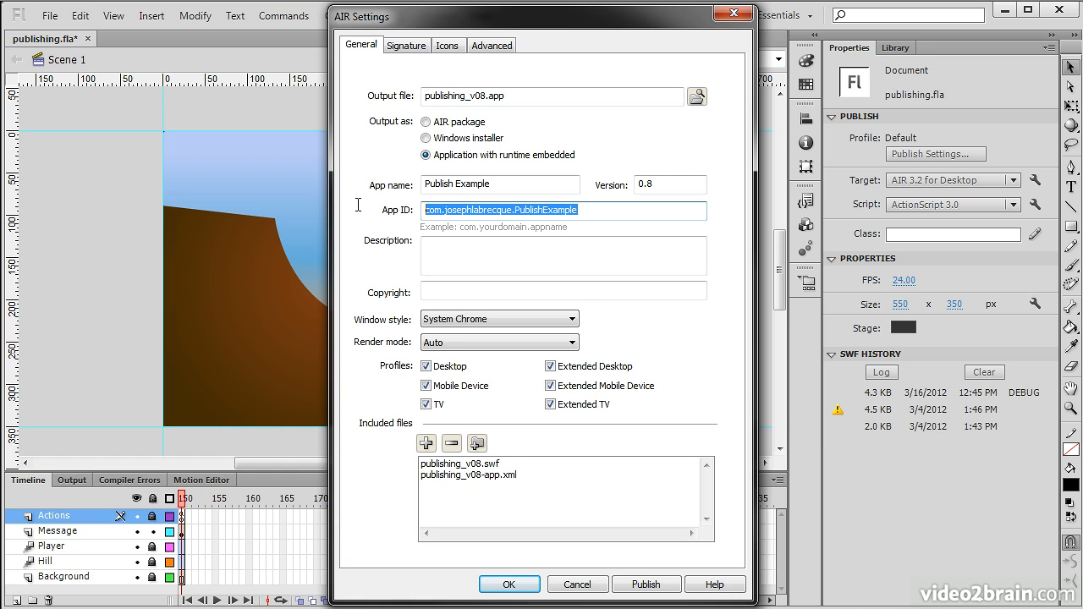
{"action": "left_click", "coordinate": [441, 247]}
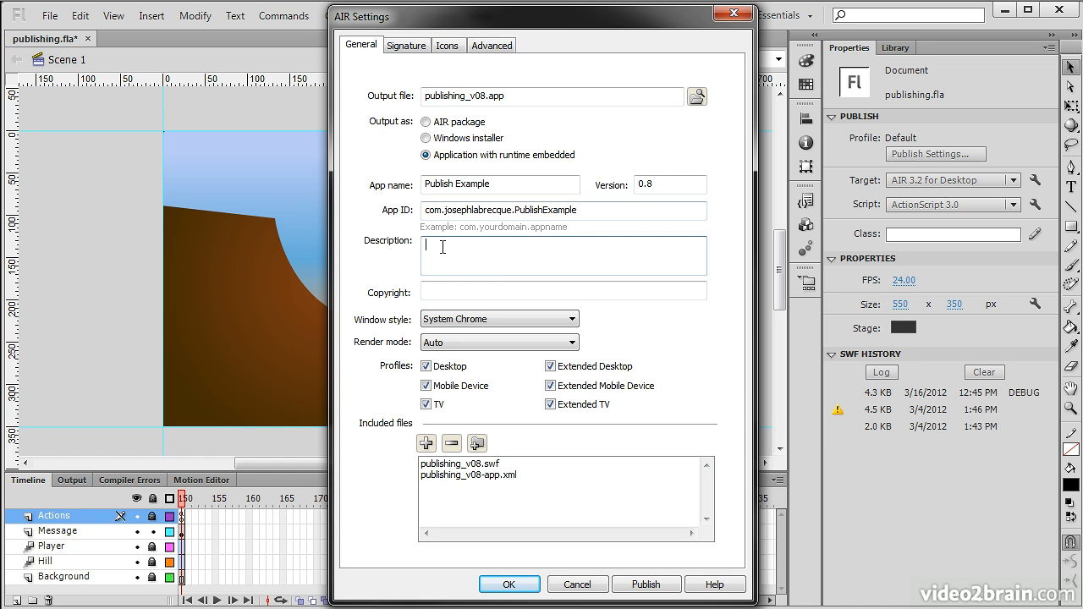
{"action": "left_click", "coordinate": [510, 296]}
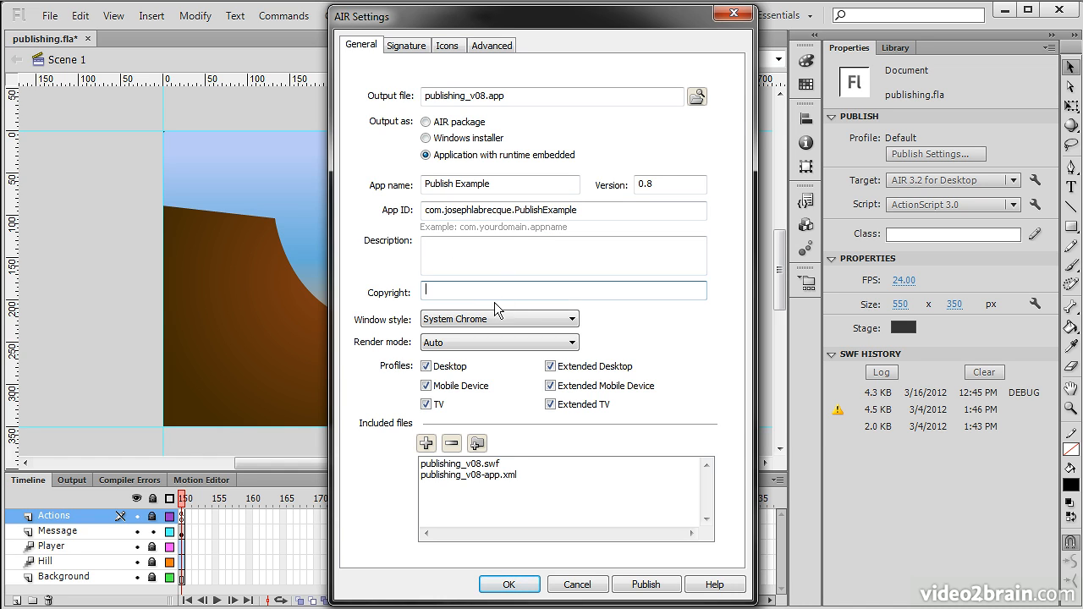
- Keep System Chrome as the window style and set the render mode to Direct
{"action": "left_click", "coordinate": [579, 319]}
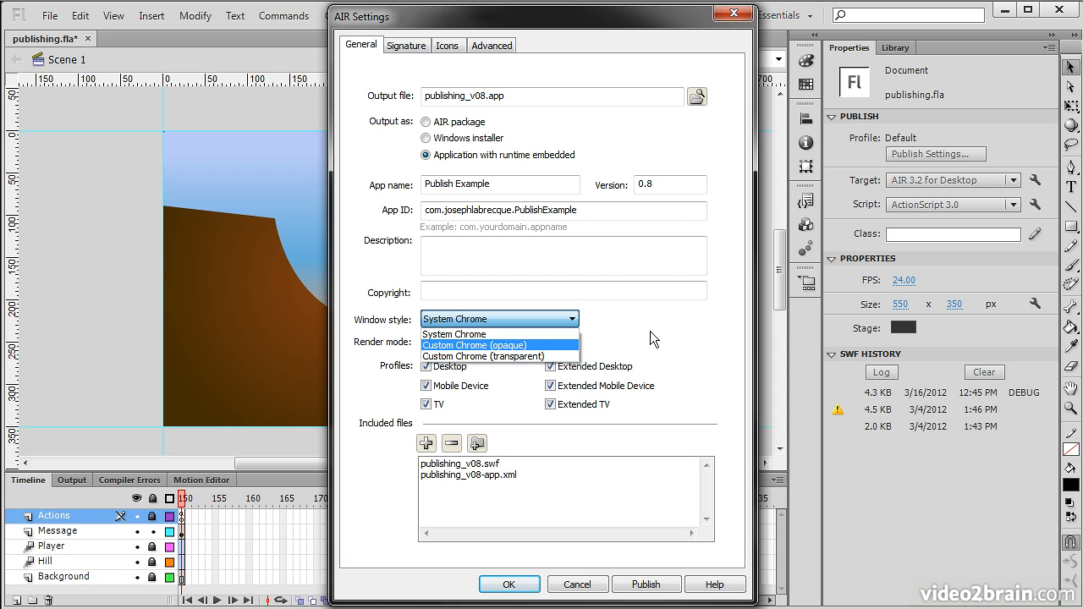
{"action": "left_click", "coordinate": [543, 342]}
{"action": "left_click", "coordinate": [542, 343]}
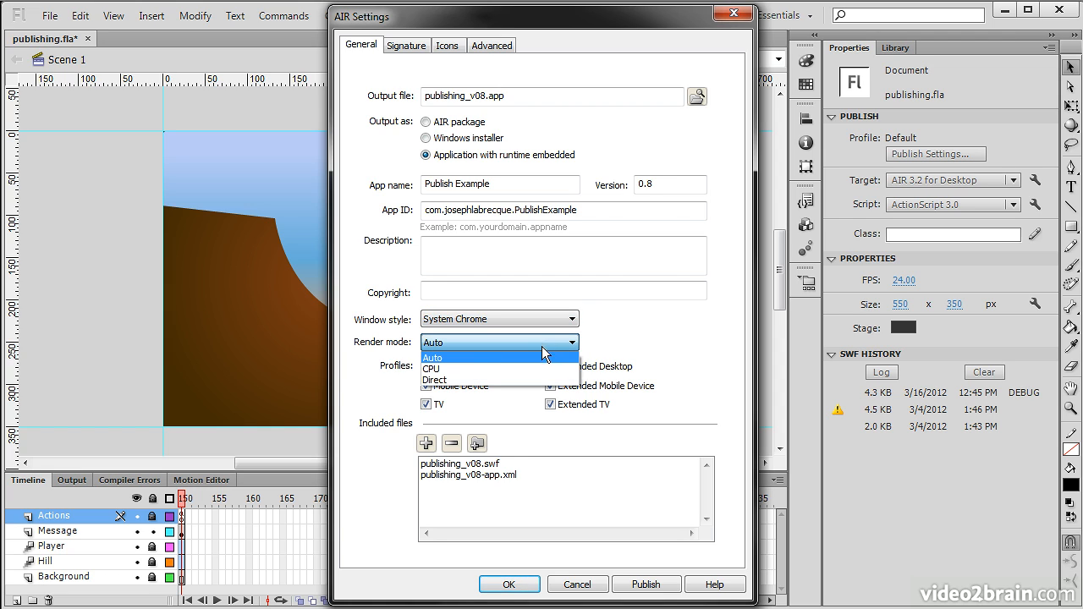
{"action": "left_click", "coordinate": [447, 386]}
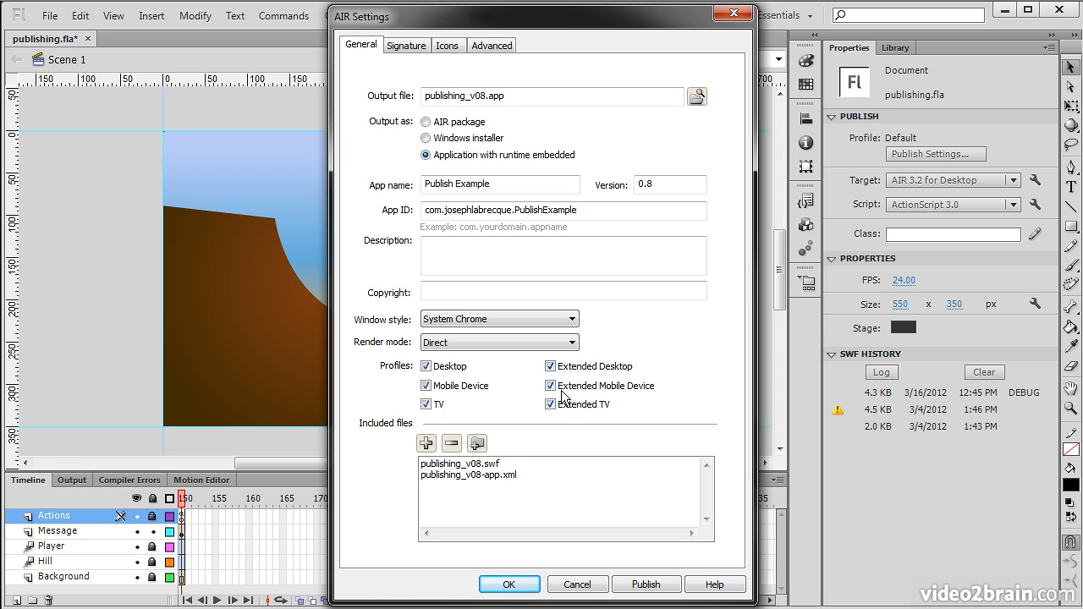
- Recheck packaging, review included files publishing_v08.swf and publishing_v08-app.xml, then show Signature settings
{"action": "left_click", "coordinate": [426, 139]}
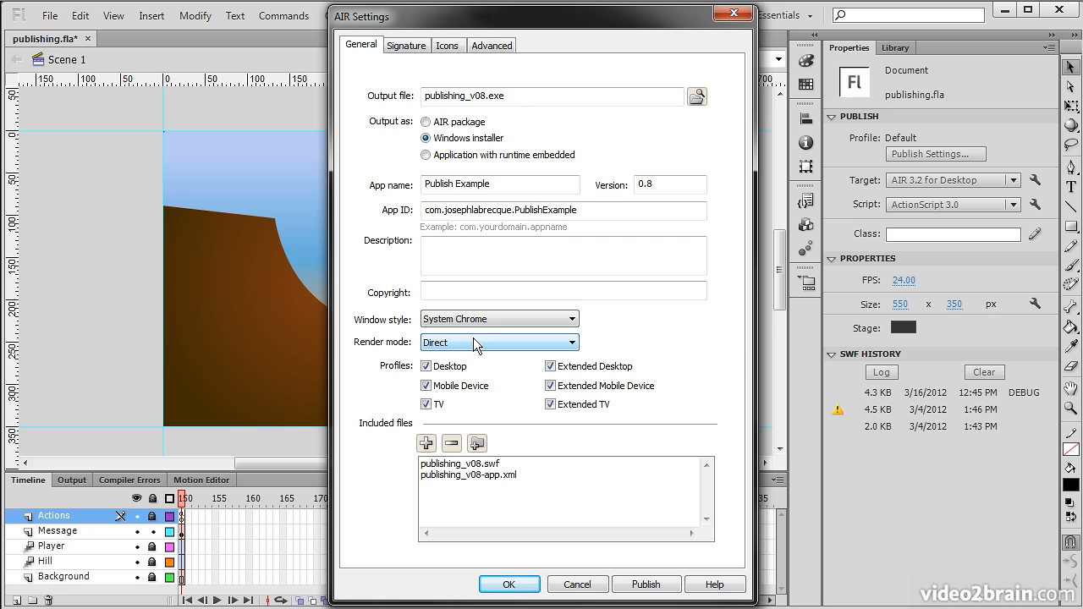
{"action": "left_click", "coordinate": [426, 155]}
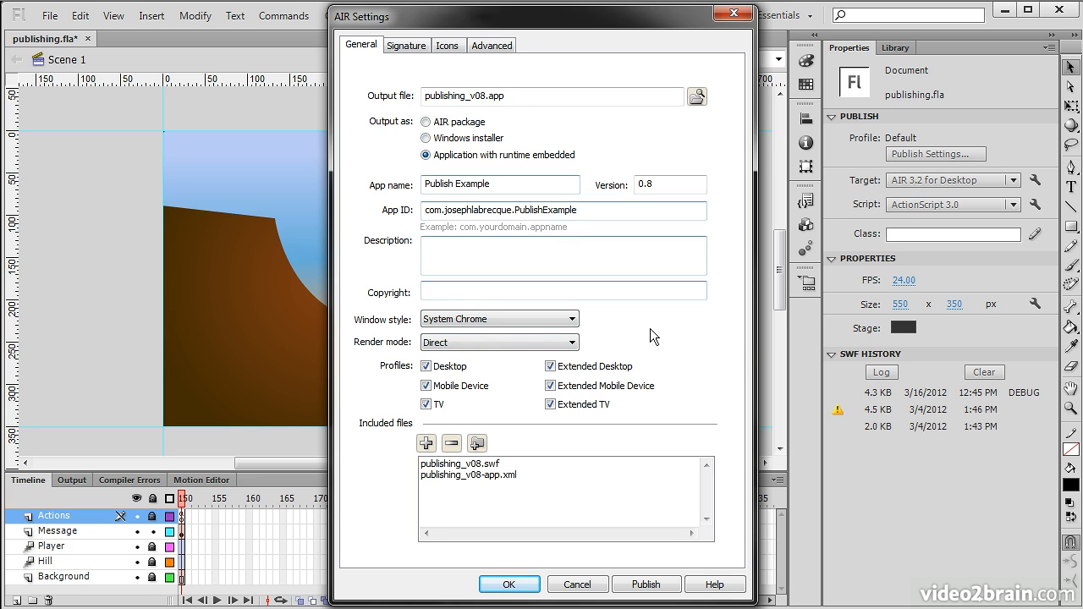
{"action": "left_click", "coordinate": [455, 464]}
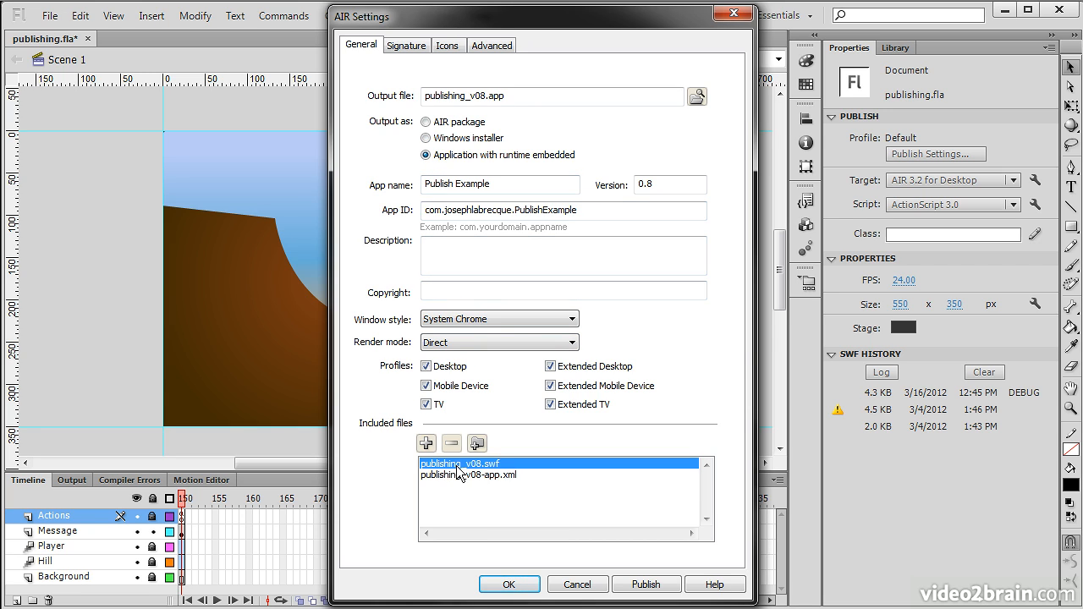
{"action": "left_click", "coordinate": [516, 475]}
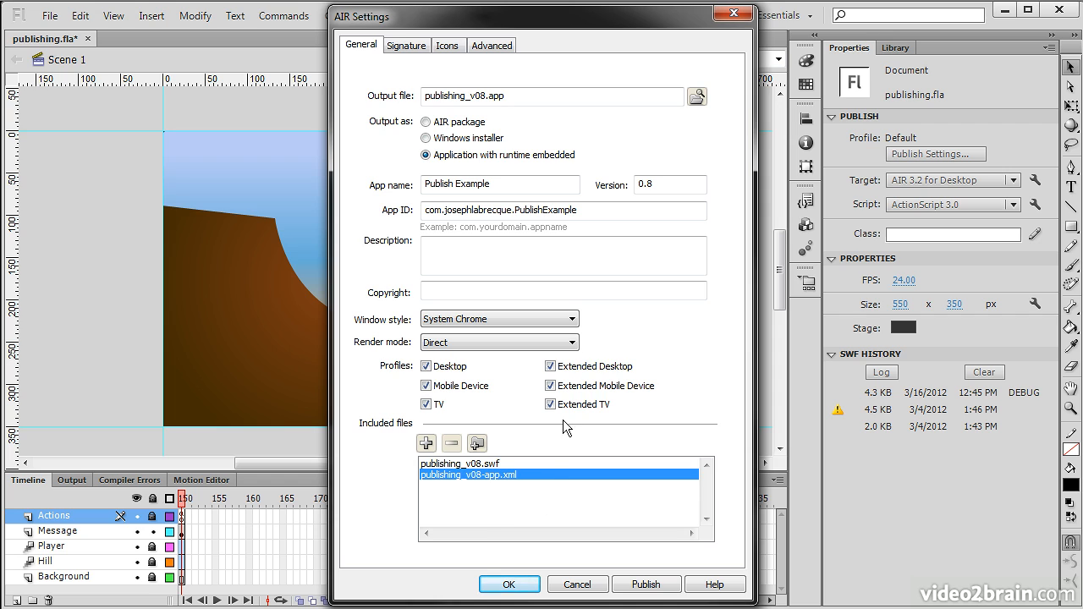
{"action": "left_click", "coordinate": [409, 47]}
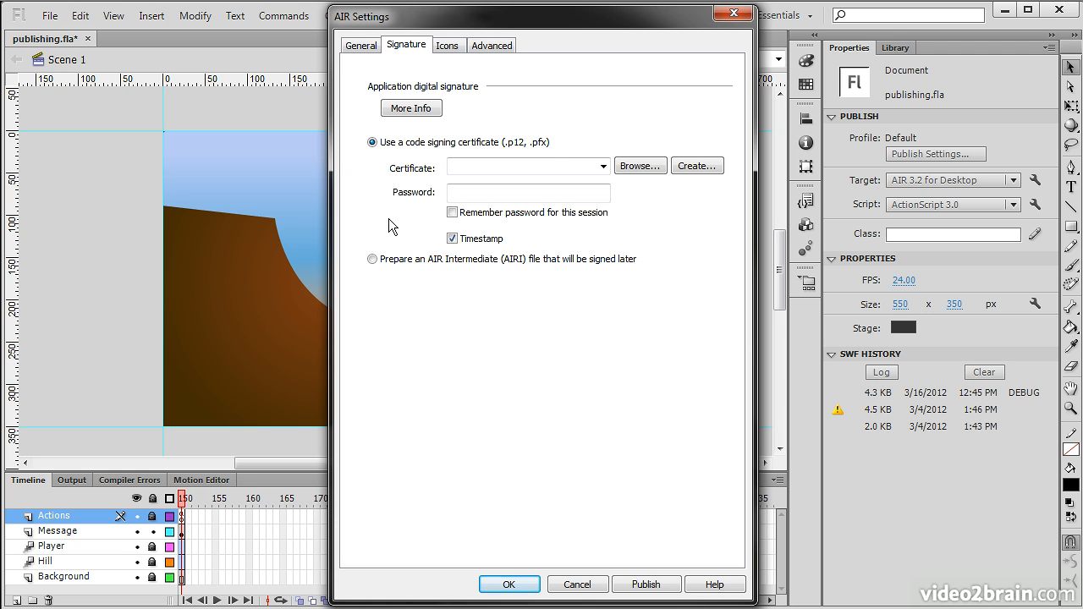
- Cancel the self-signed certificate so an AIRI is prepared for later signing, then view the Icons page
{"action": "left_click", "coordinate": [696, 166]}
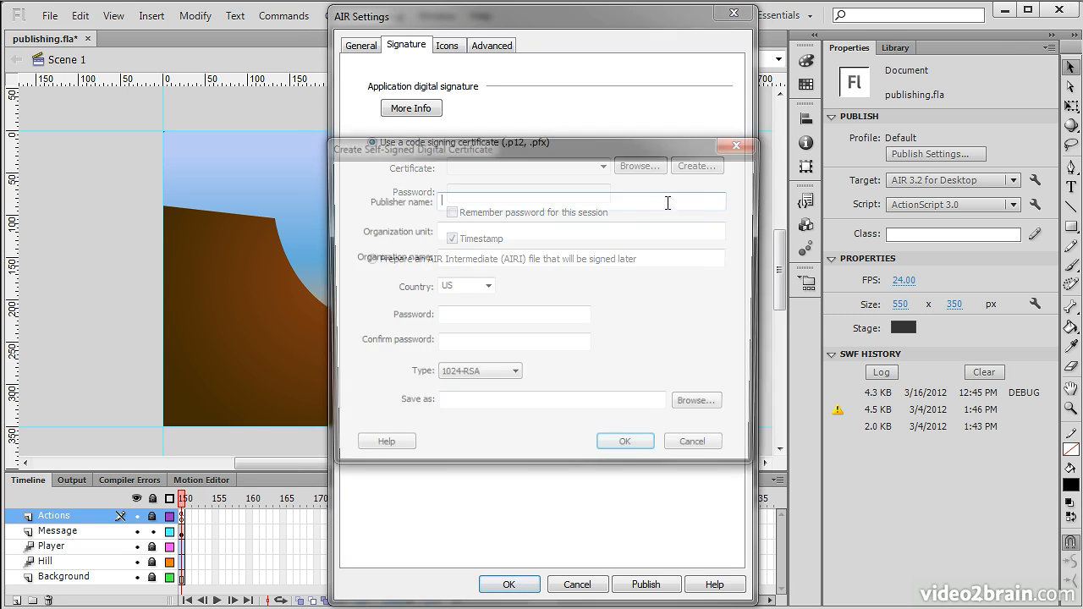
{"action": "left_click", "coordinate": [702, 453]}
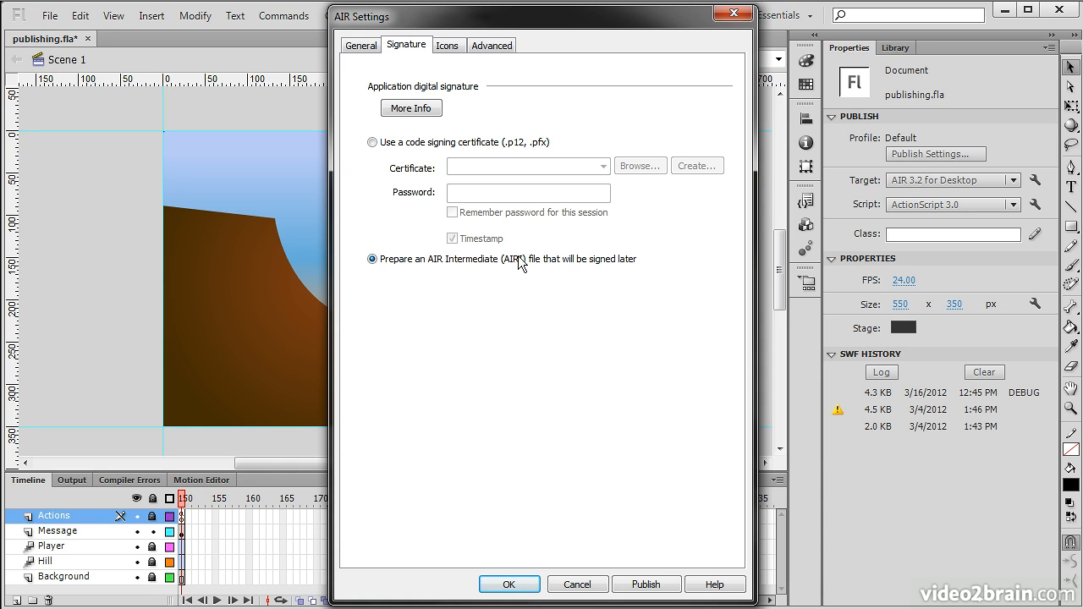
{"action": "left_click", "coordinate": [447, 46]}
{"action": "left_click", "coordinate": [498, 102]}
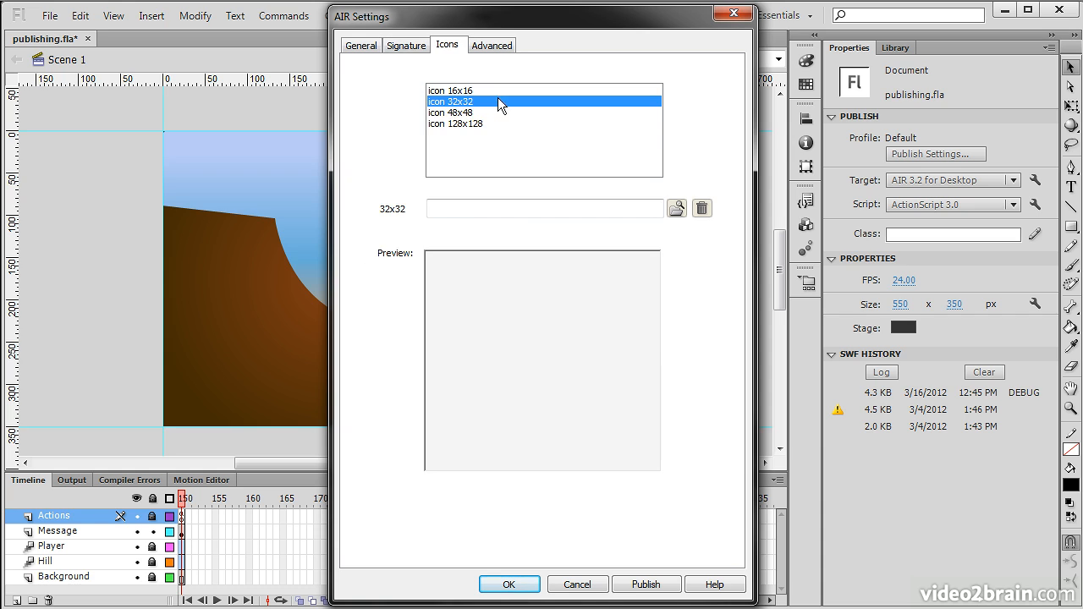
- Step through the 16x16, 32x32, 48x48 and 128x128 icon slots, then show the Advanced settings
{"action": "left_click", "coordinate": [497, 112]}
{"action": "left_click", "coordinate": [501, 119]}
{"action": "left_click", "coordinate": [499, 93]}
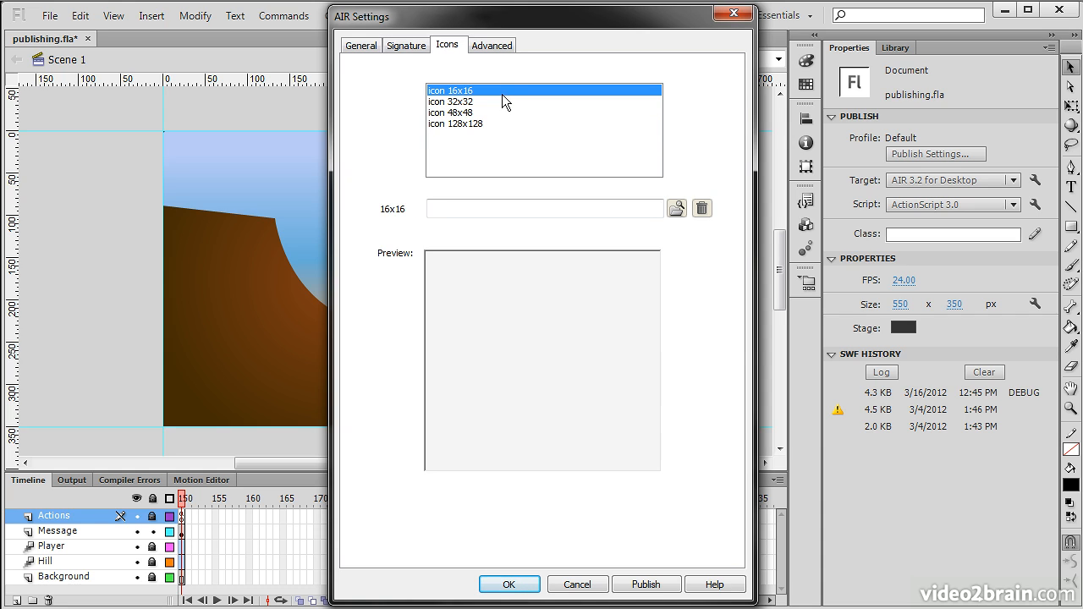
{"action": "left_click", "coordinate": [500, 100]}
{"action": "left_click", "coordinate": [502, 112]}
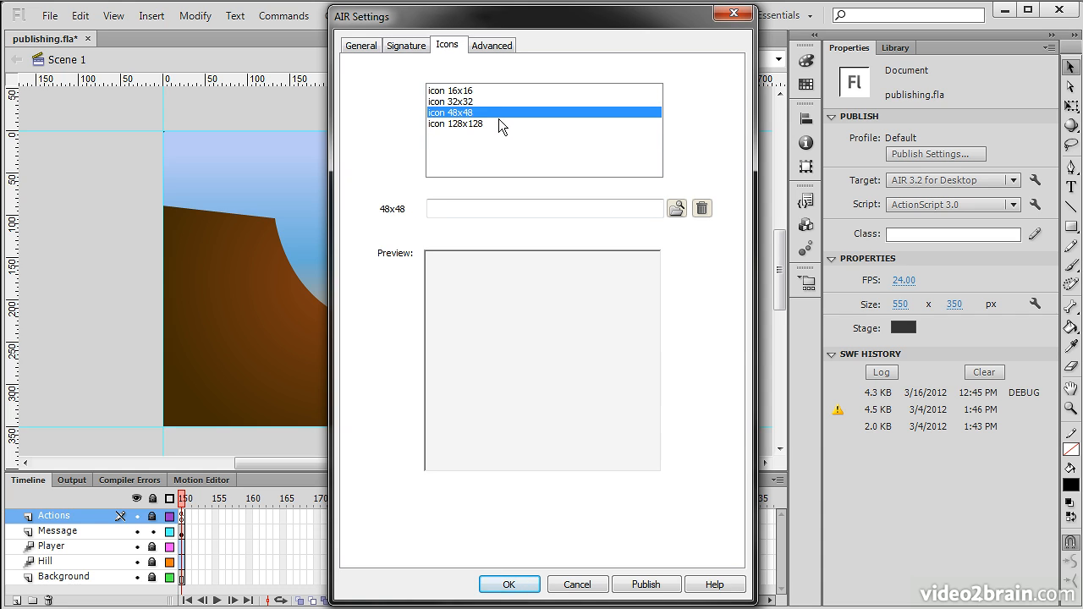
{"action": "left_click", "coordinate": [499, 123]}
{"action": "left_click", "coordinate": [499, 91]}
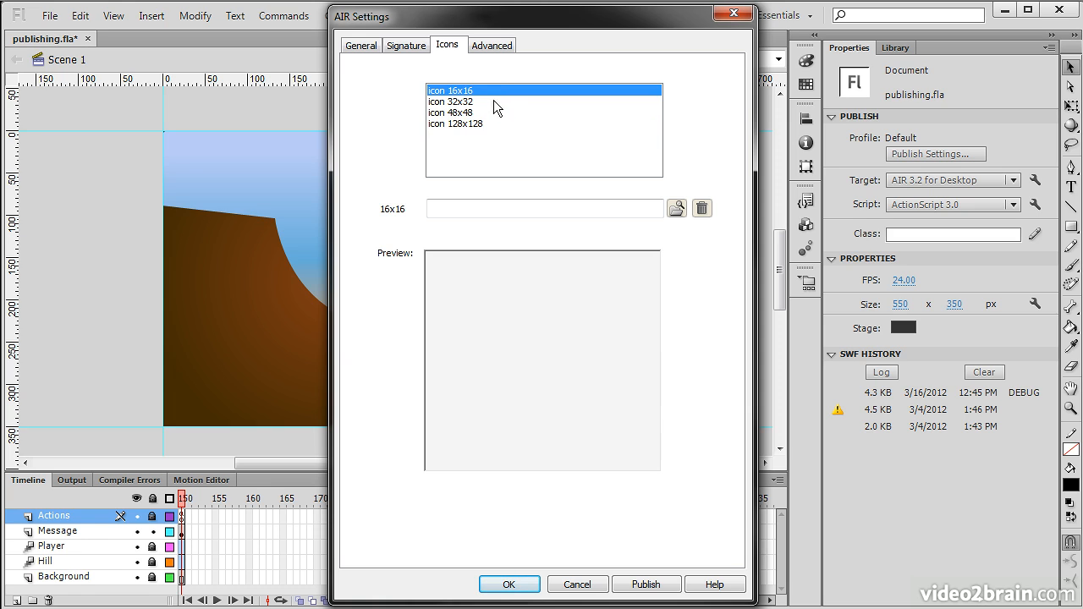
{"action": "left_click", "coordinate": [493, 101]}
{"action": "left_click", "coordinate": [495, 90]}
{"action": "left_click", "coordinate": [504, 112]}
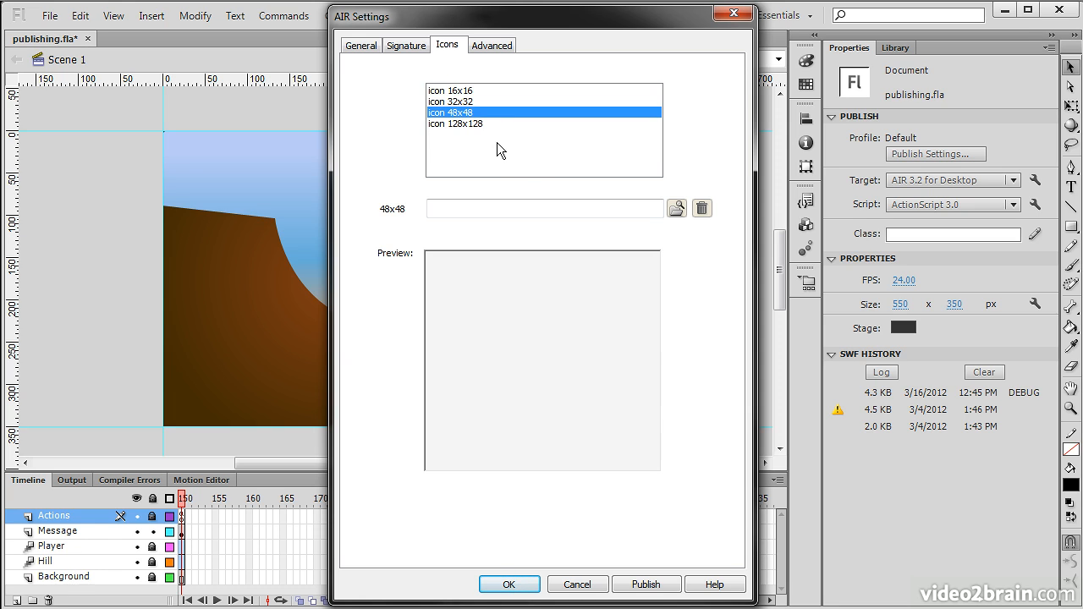
{"action": "left_click", "coordinate": [468, 92]}
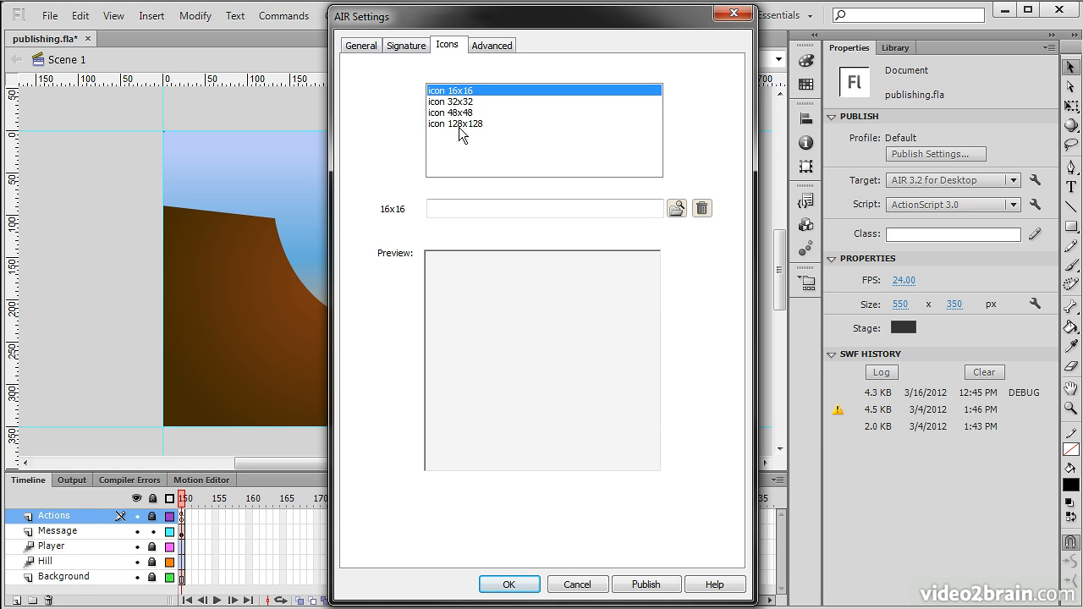
{"action": "left_click", "coordinate": [479, 124]}
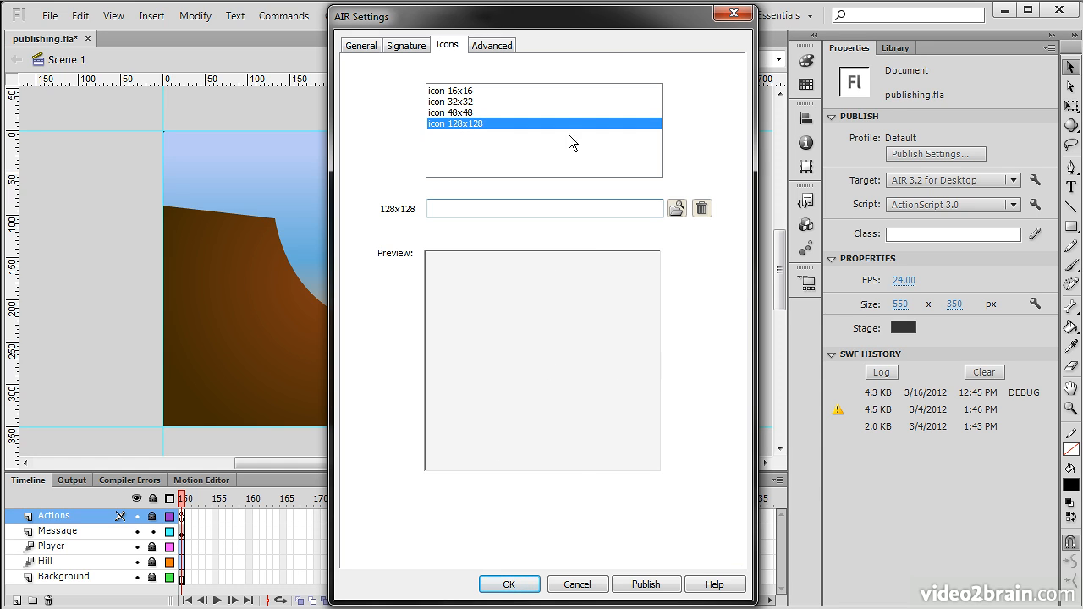
{"action": "left_click", "coordinate": [483, 47]}
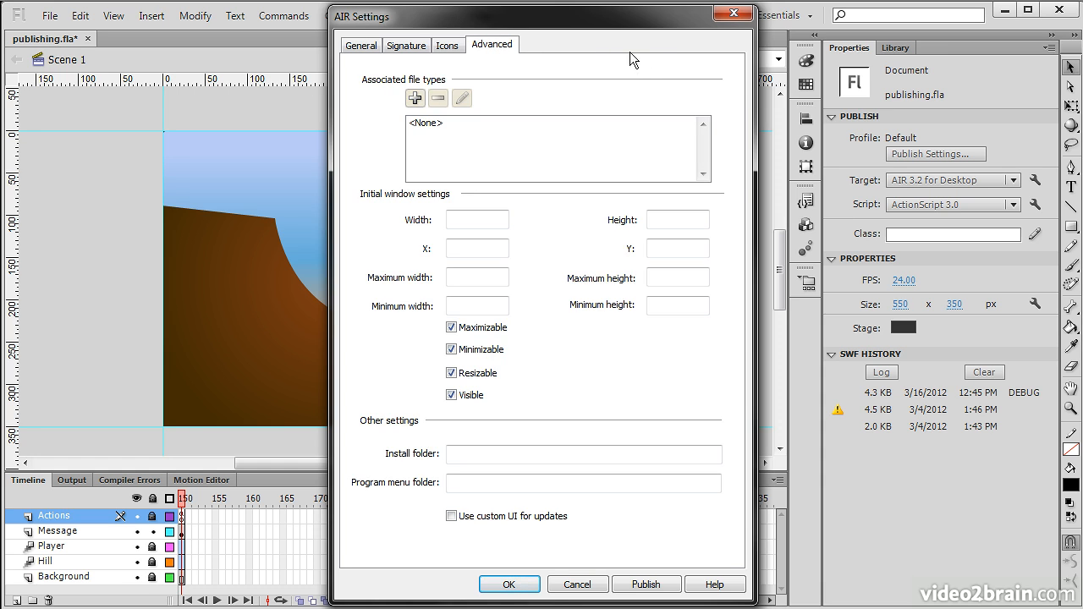
{"action": "left_click", "coordinate": [413, 98]}
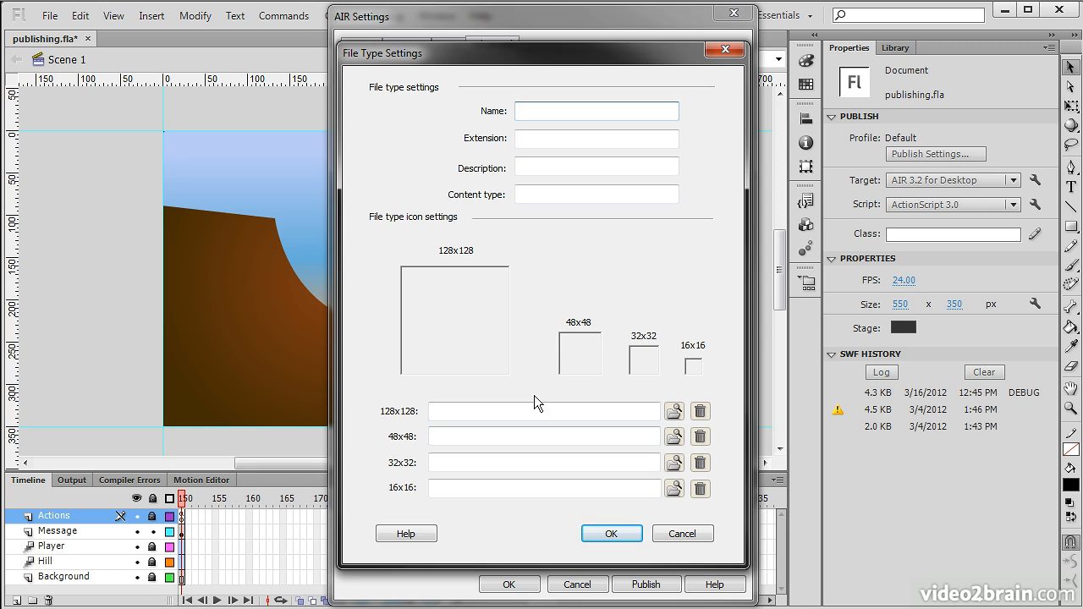
{"action": "left_click", "coordinate": [679, 533]}
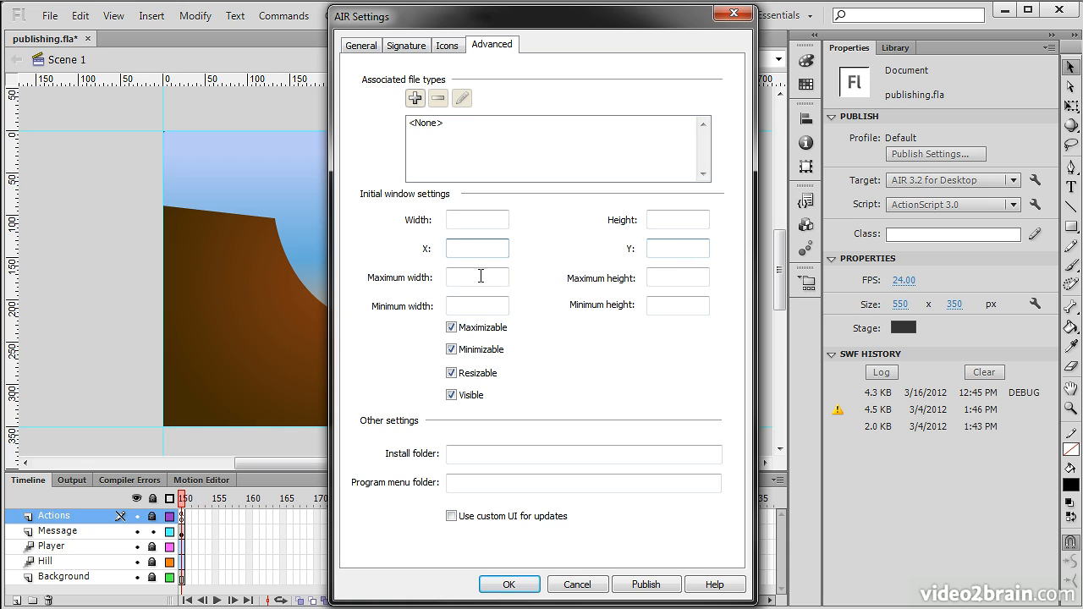
- Review window size, Maximizable, install folder and custom update UI options unchanged, then accept the AIR settings
{"action": "left_click", "coordinate": [455, 278]}
{"action": "left_click", "coordinate": [452, 328]}
{"action": "left_click", "coordinate": [453, 328]}
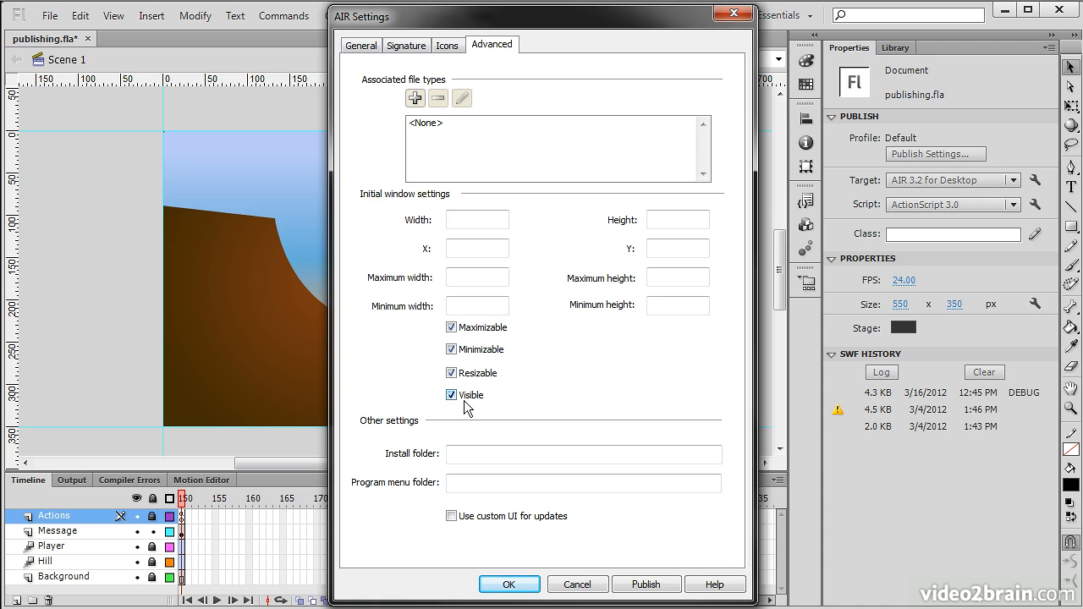
{"action": "left_click", "coordinate": [510, 456]}
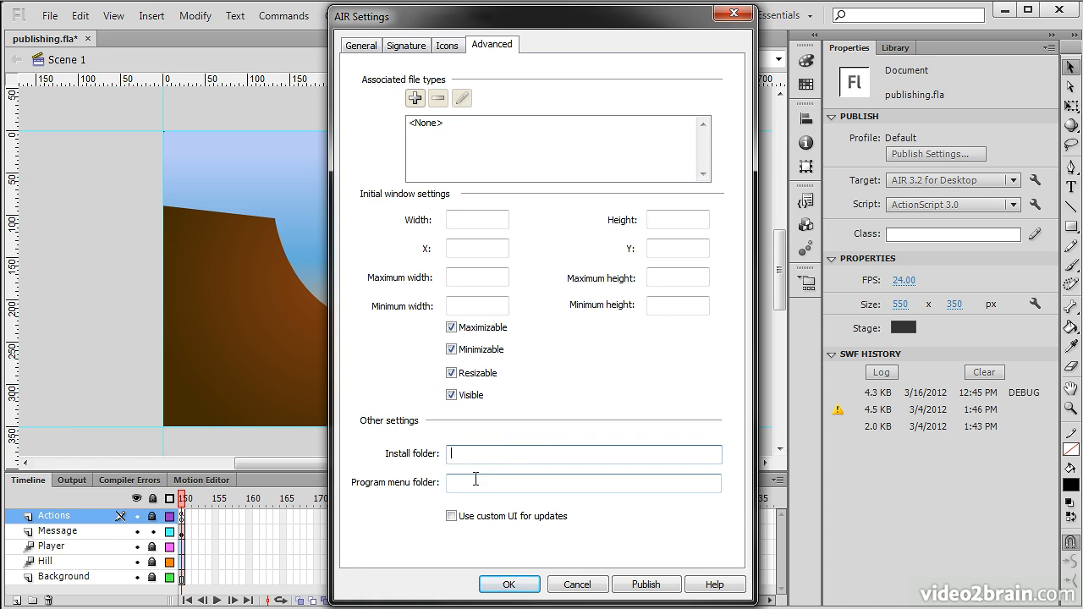
{"action": "left_click", "coordinate": [475, 480]}
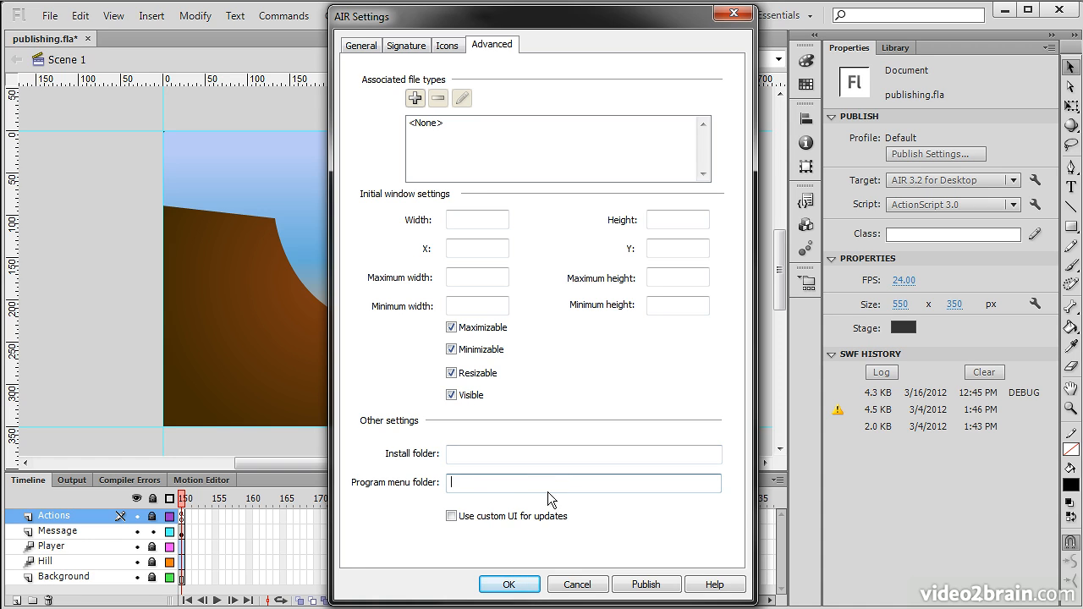
{"action": "left_click", "coordinate": [451, 517]}
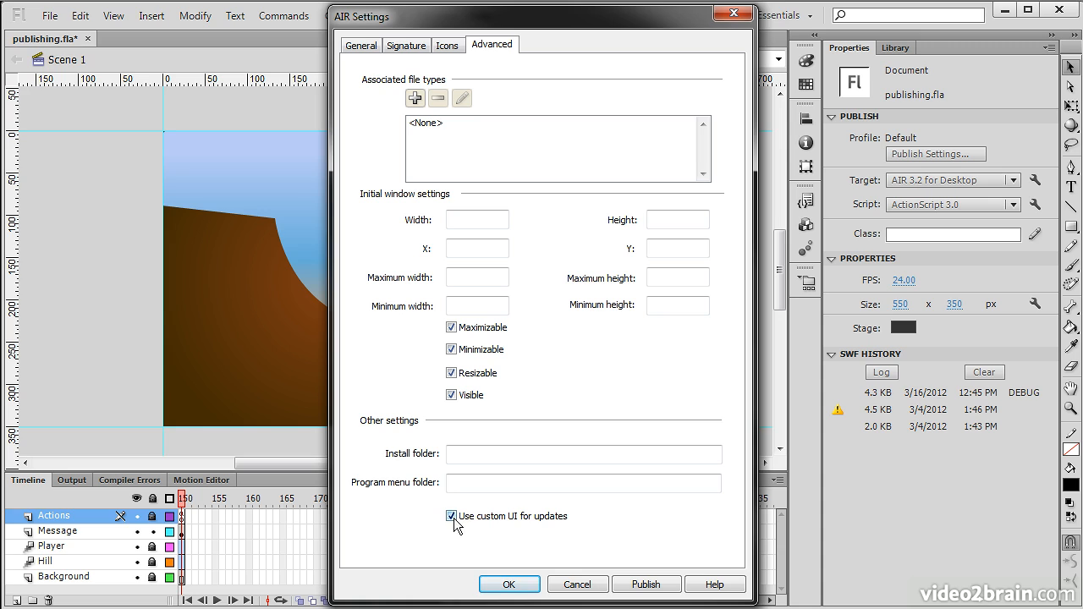
{"action": "left_click", "coordinate": [452, 516]}
{"action": "left_click", "coordinate": [507, 584]}
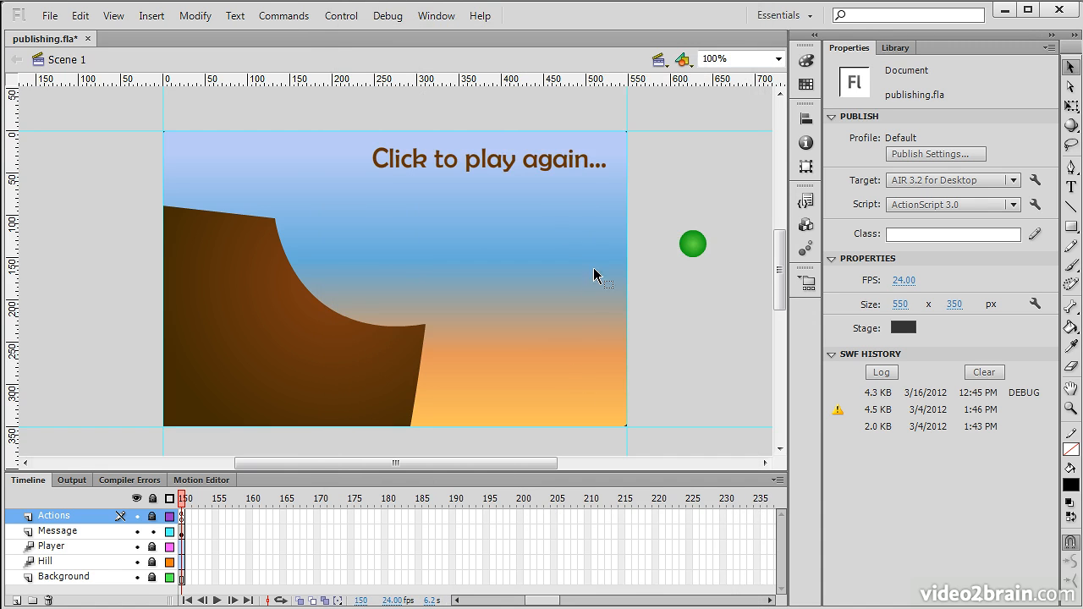
- Publish publishing.fla as an AIRI file via File > Publish and dismiss the confirmation
{"action": "left_click", "coordinate": [50, 15]}
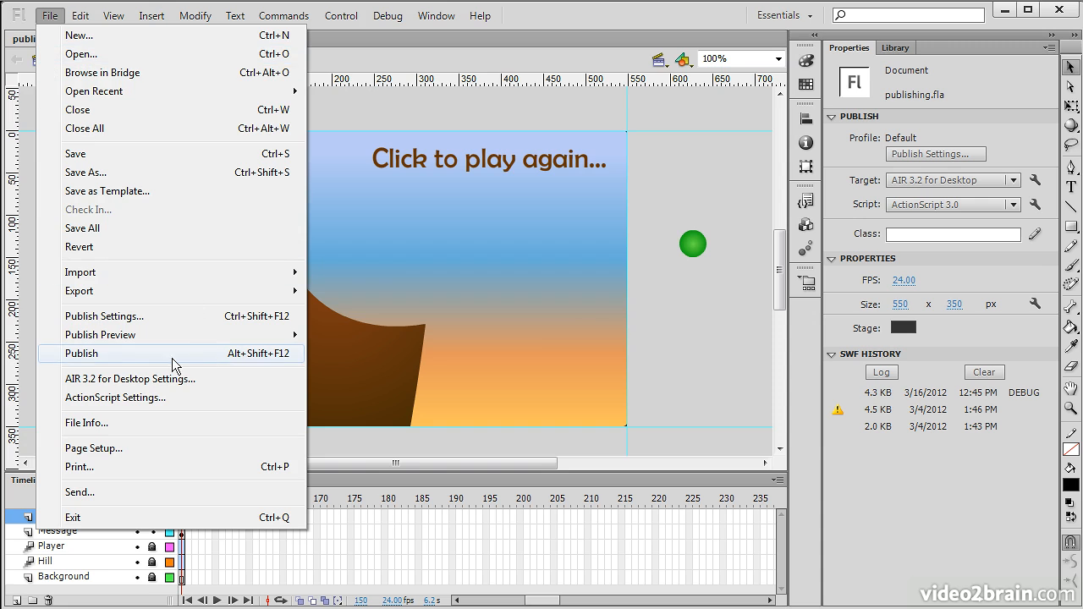
{"action": "left_click", "coordinate": [122, 355]}
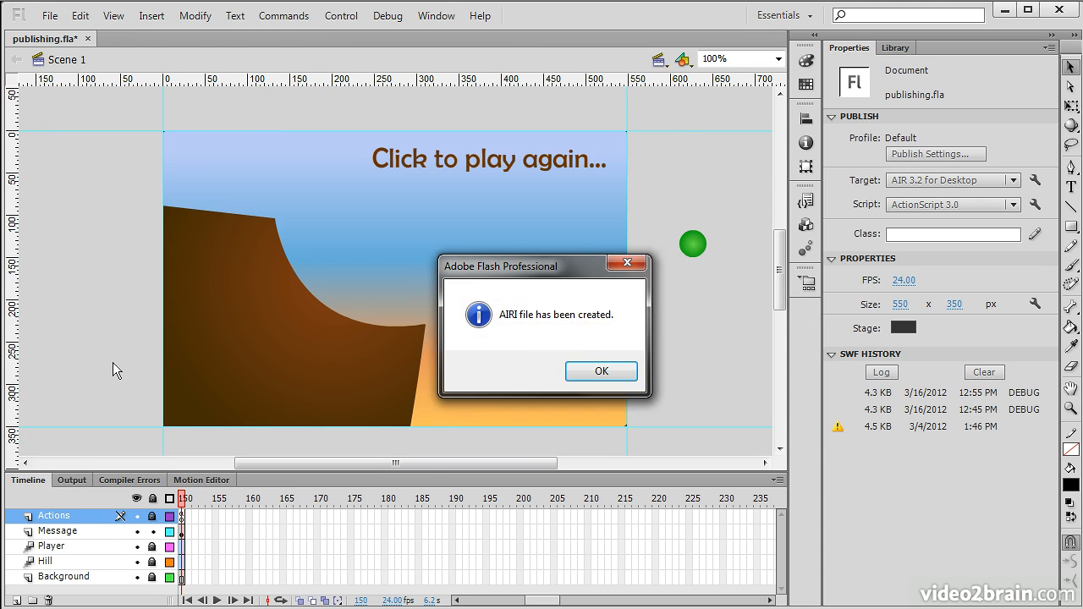
{"action": "left_click", "coordinate": [599, 377]}
{"action": "left_click_drag", "start_coordinate": [0, 203], "coordinate": [493, 109]}
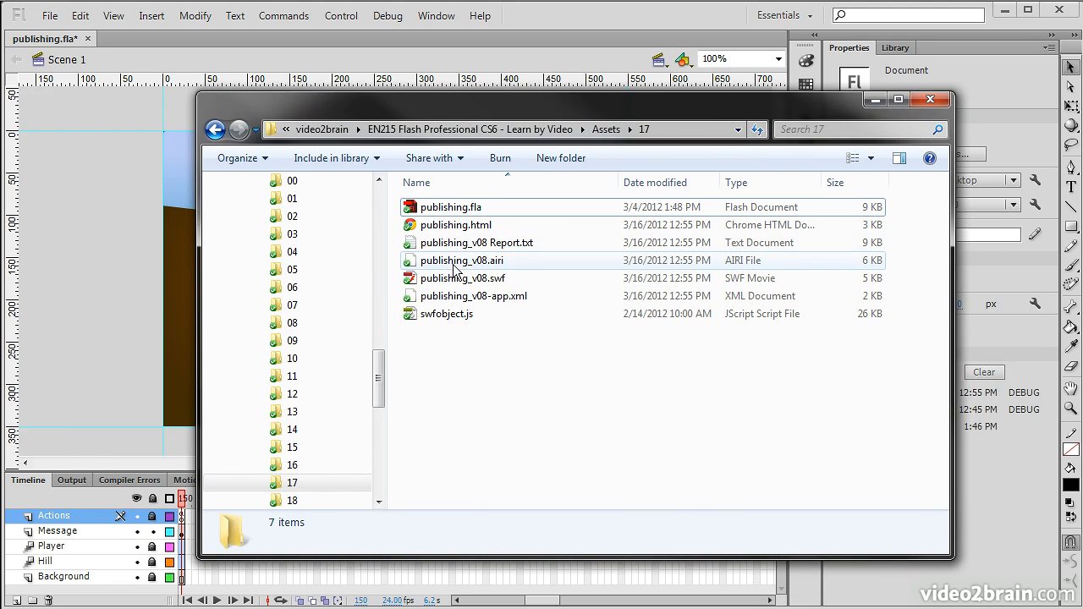
- Check the details of publishing_v08.airi in the Assets folder, then move Explorer aside
{"action": "left_click", "coordinate": [493, 263]}
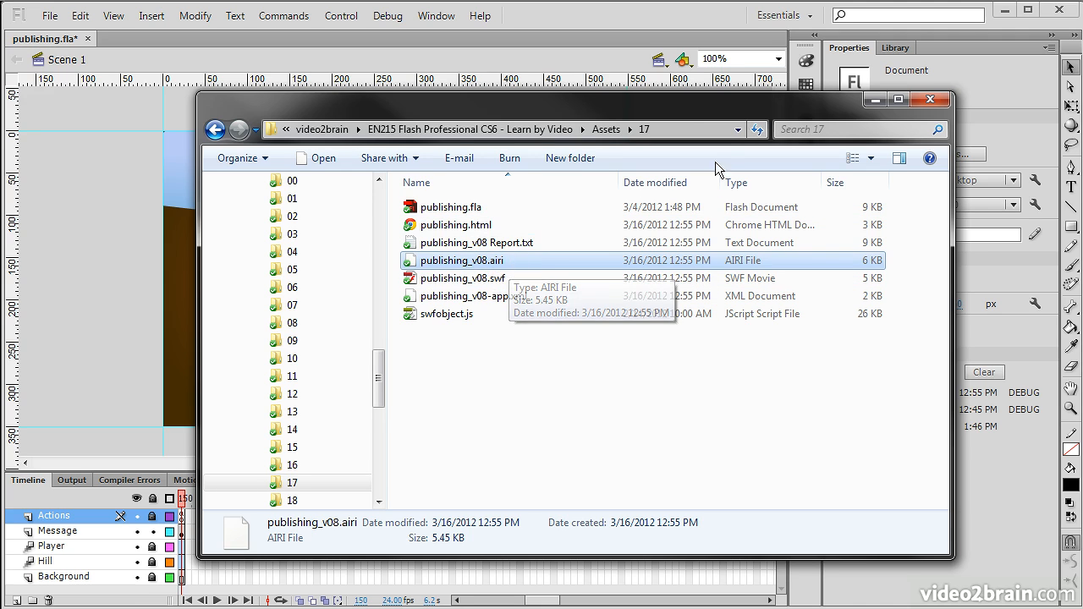
{"action": "left_click_drag", "start_coordinate": [758, 102], "coordinate": [0, 97]}
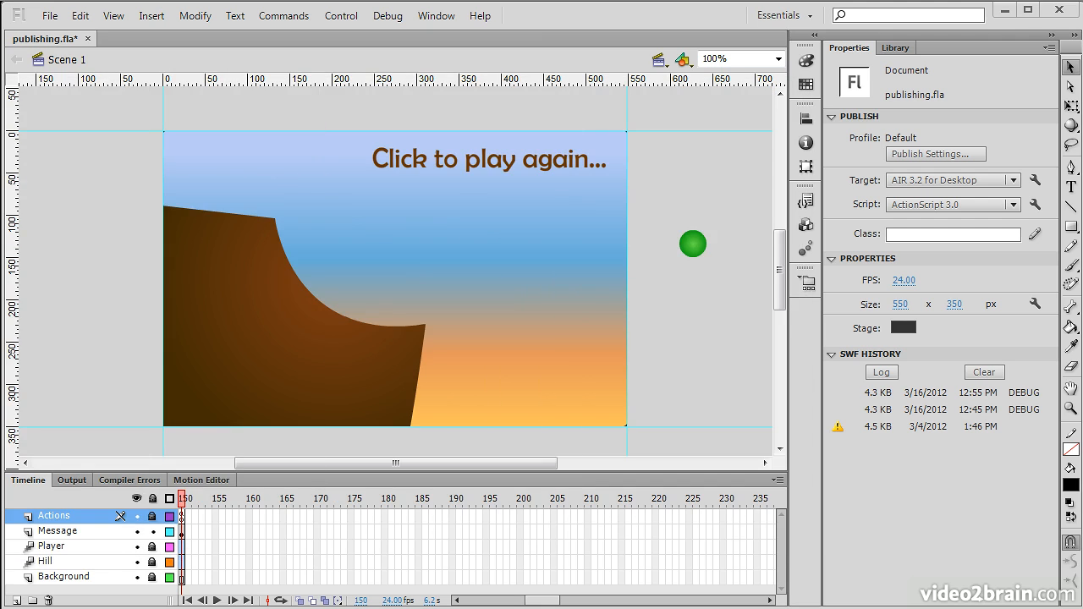